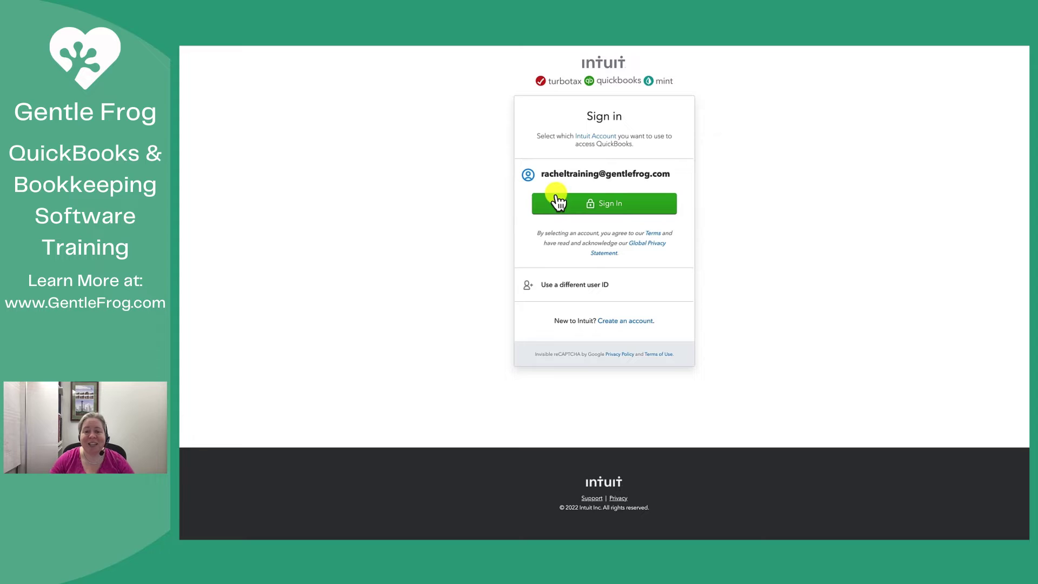
Step: Sign in with the saved account's password to open the Gentle Frog Video Sample dashboard
{"action": "left_click", "coordinate": [607, 210]}
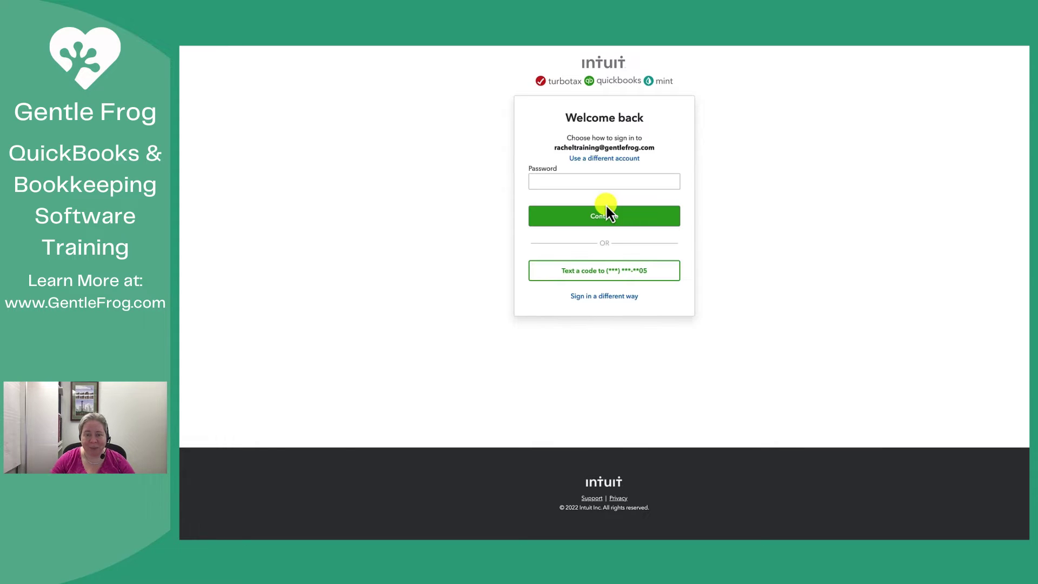
{"action": "left_click", "coordinate": [584, 181]}
{"action": "type", "text": "••••••"}
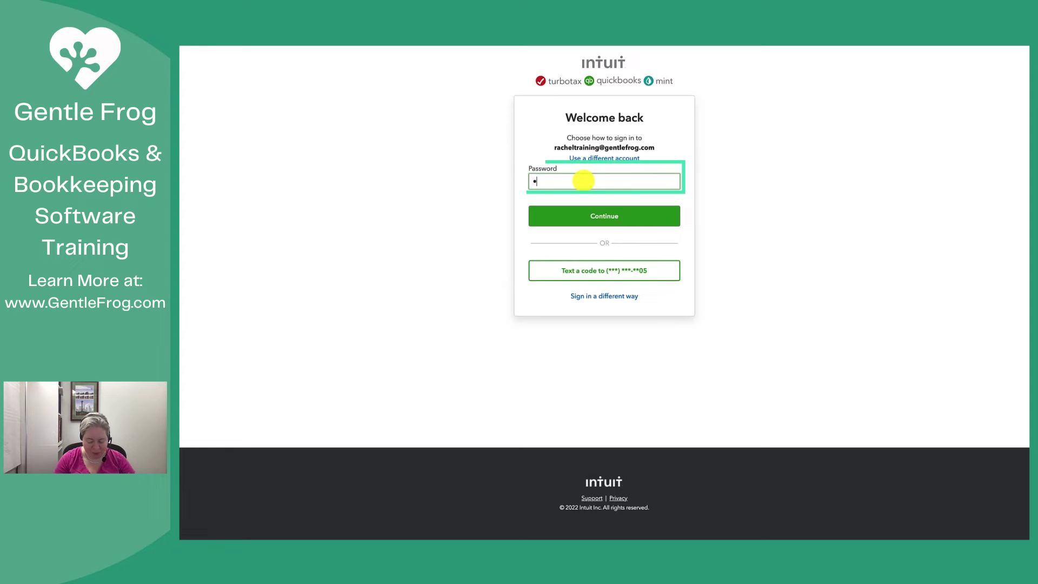
{"action": "type", "text": "•••••"}
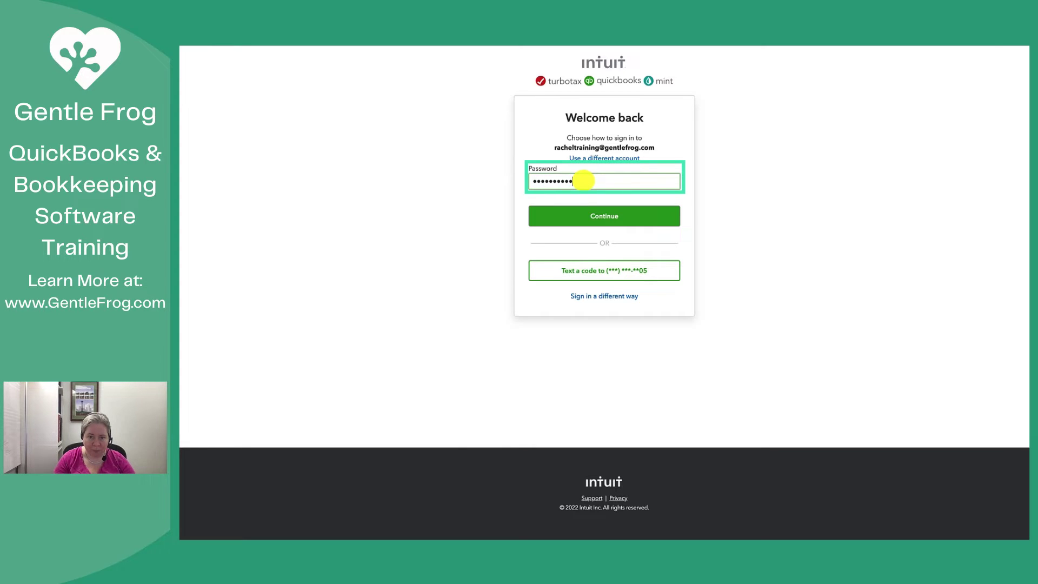
{"action": "key", "text": "Return"}
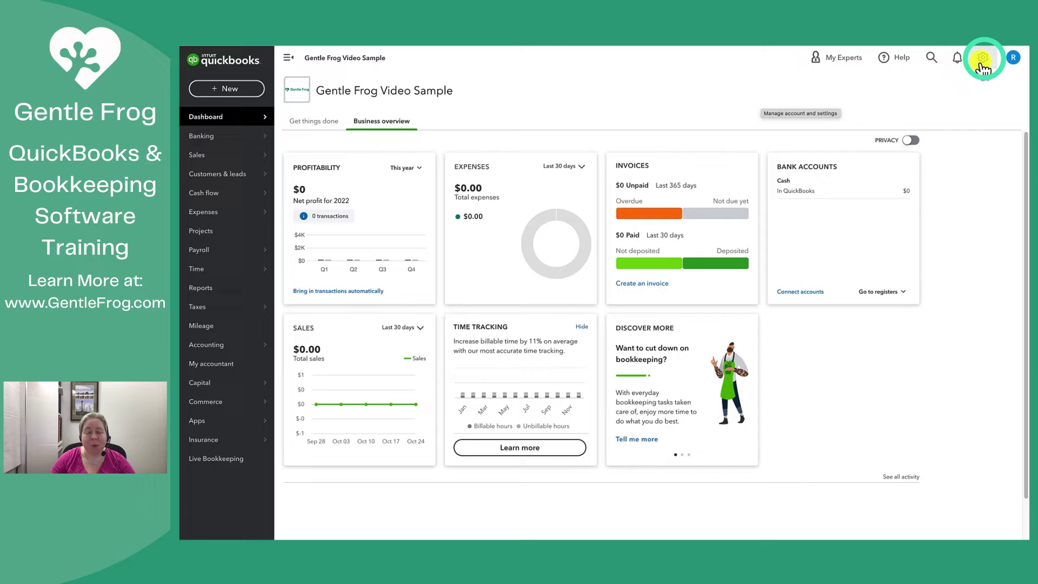
{"action": "left_click", "coordinate": [982, 59]}
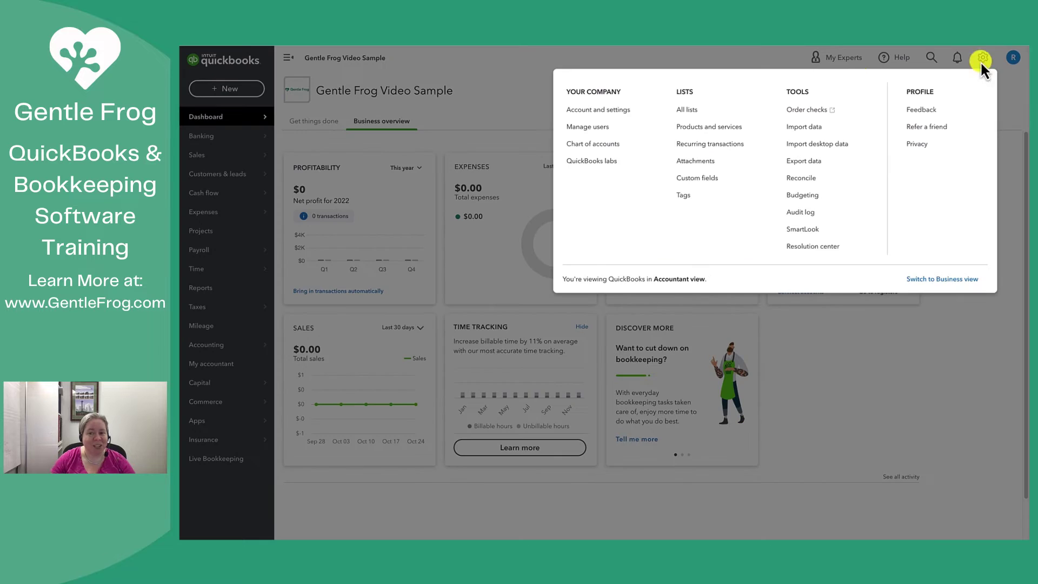
{"action": "left_click", "coordinate": [624, 112]}
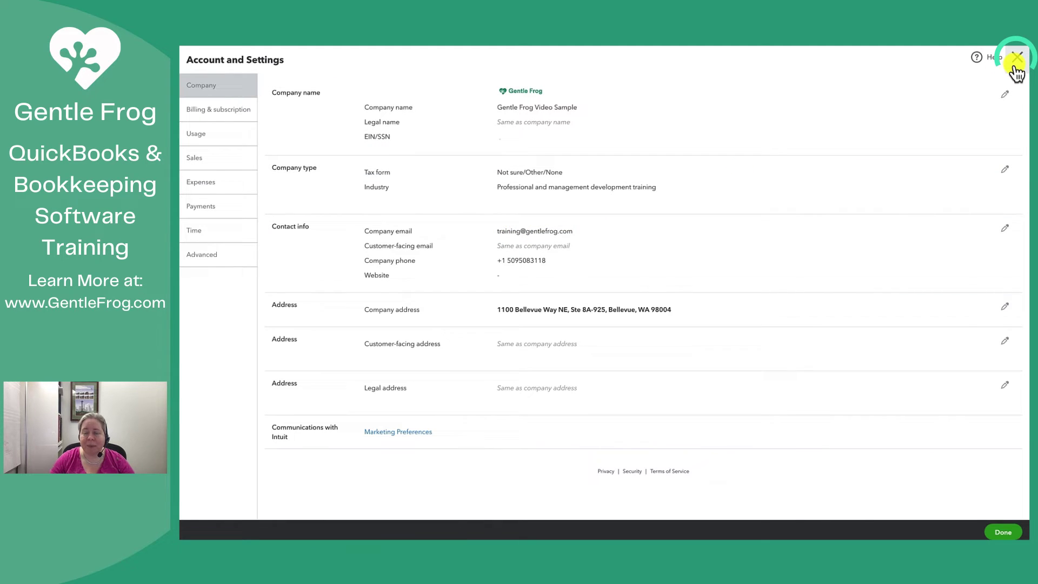
{"action": "left_click", "coordinate": [1015, 67]}
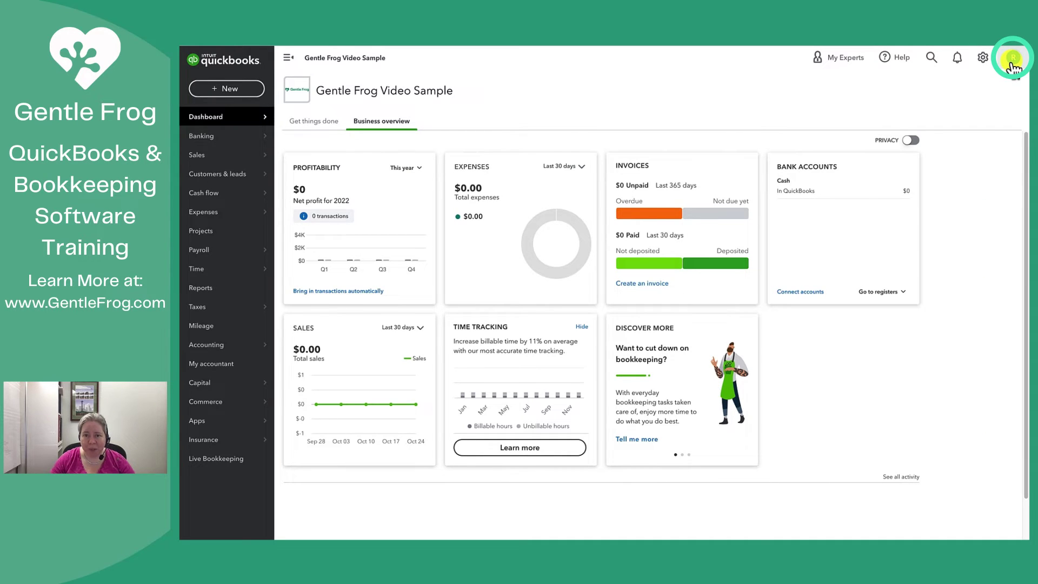
Step: Go from the profile menu to Manage your Intuit Account, then its Sign in & security page
{"action": "left_click", "coordinate": [1012, 61]}
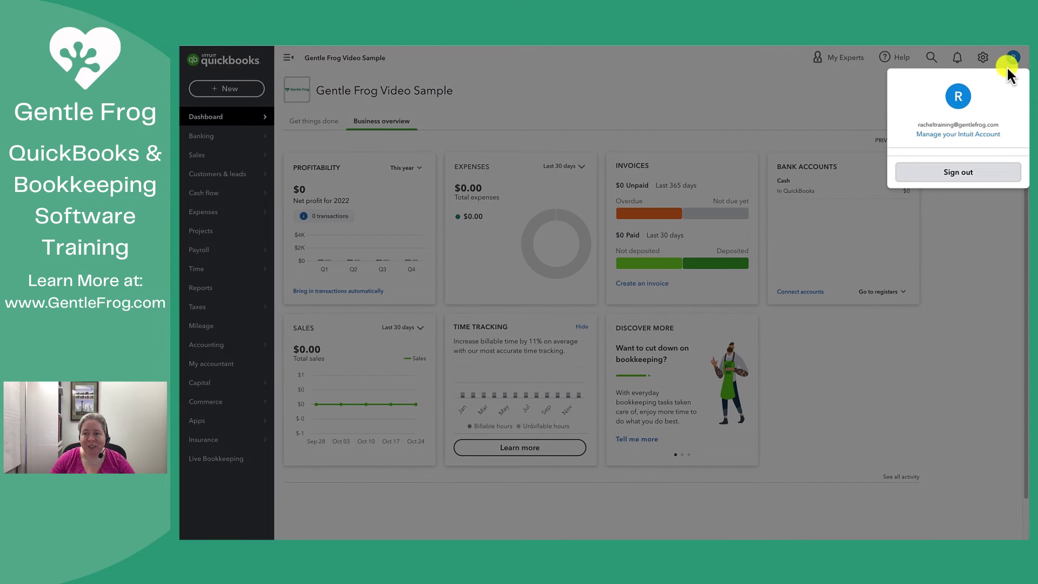
{"action": "left_click", "coordinate": [949, 139]}
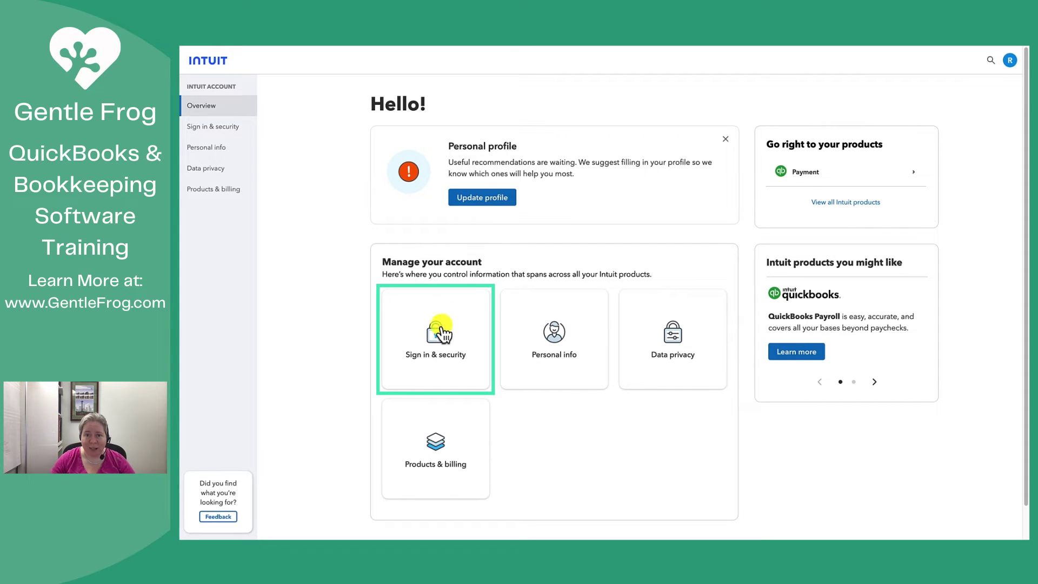
{"action": "left_click", "coordinate": [431, 338]}
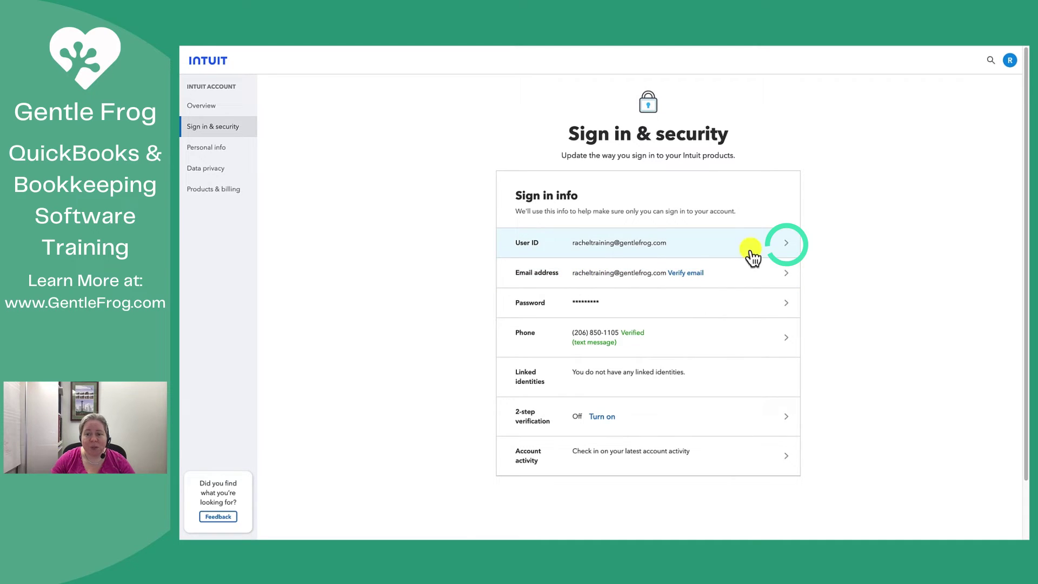
Step: Delete the name prefix from the user ID, confirm with the account password, and save
{"action": "left_click", "coordinate": [785, 244]}
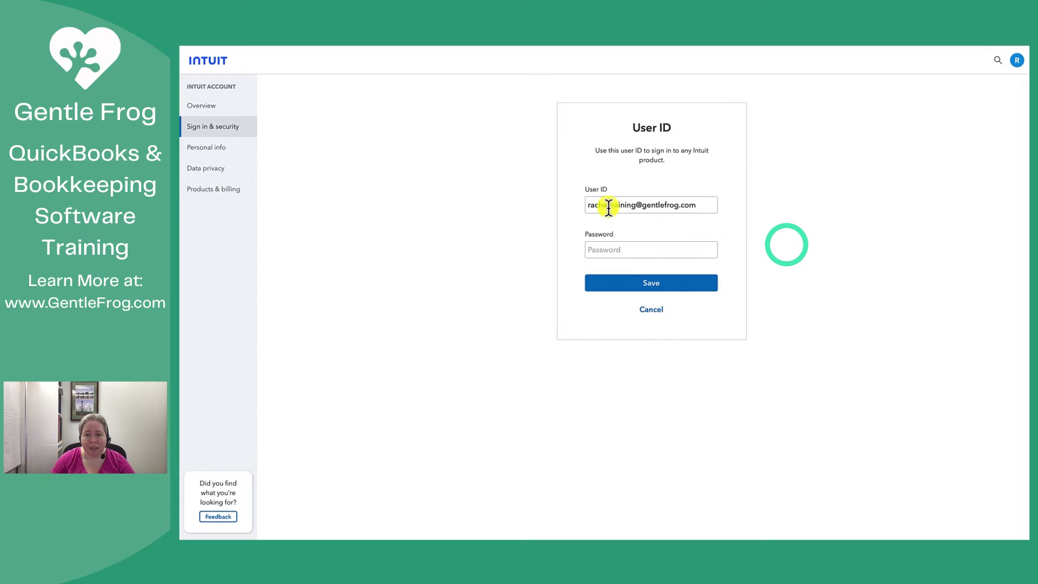
{"action": "left_click_drag", "start_coordinate": [609, 206], "coordinate": [598, 232]}
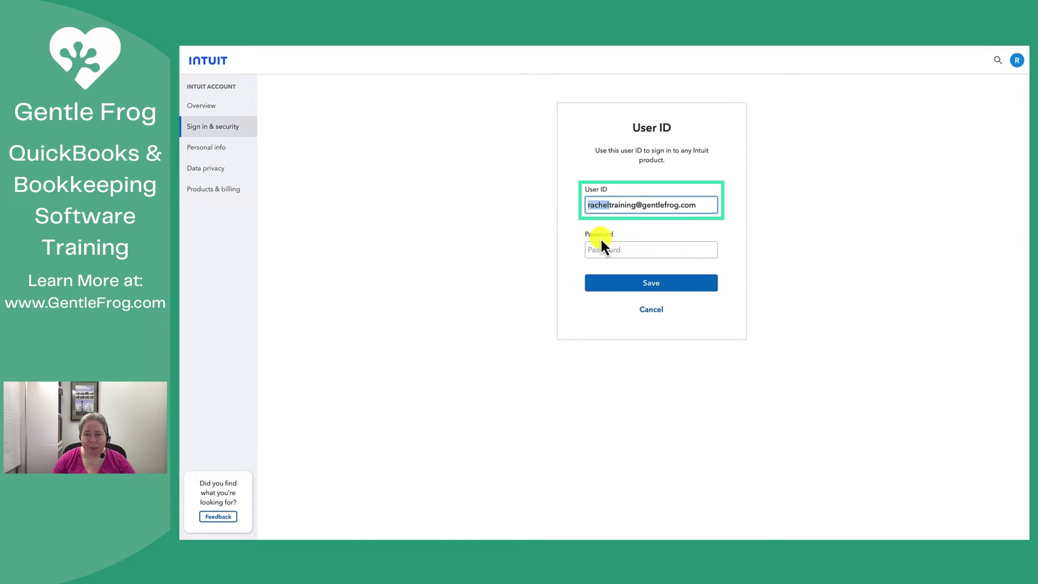
{"action": "key", "text": "BackSpace"}
{"action": "left_click", "coordinate": [621, 252]}
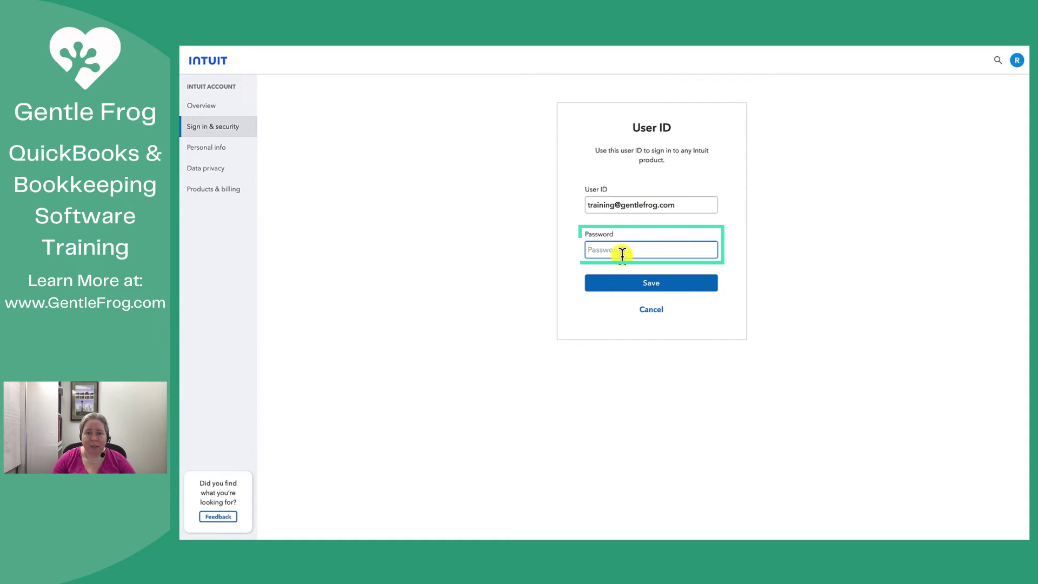
{"action": "type", "text": "******"}
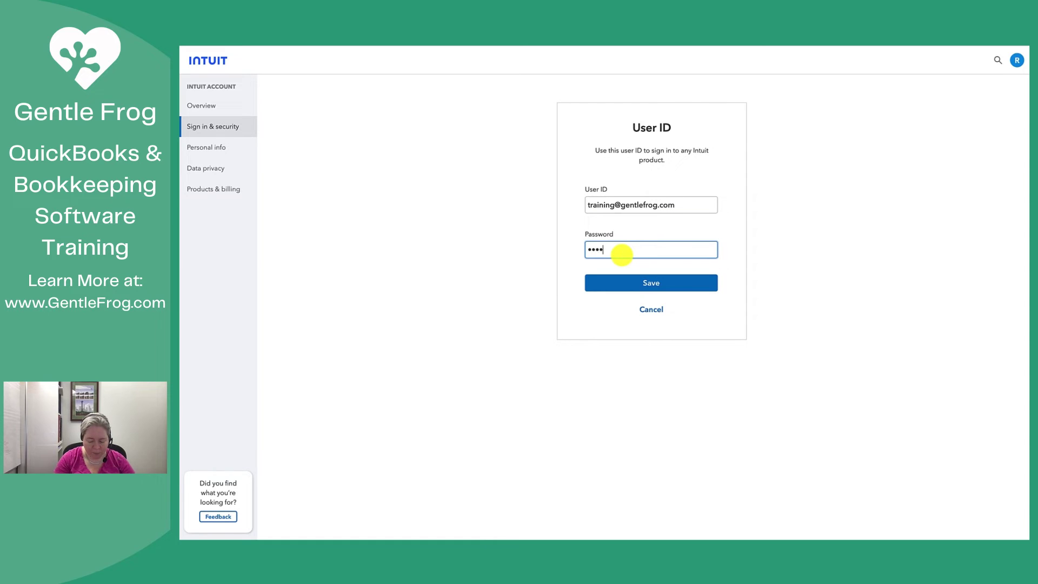
{"action": "type", "text": "******"}
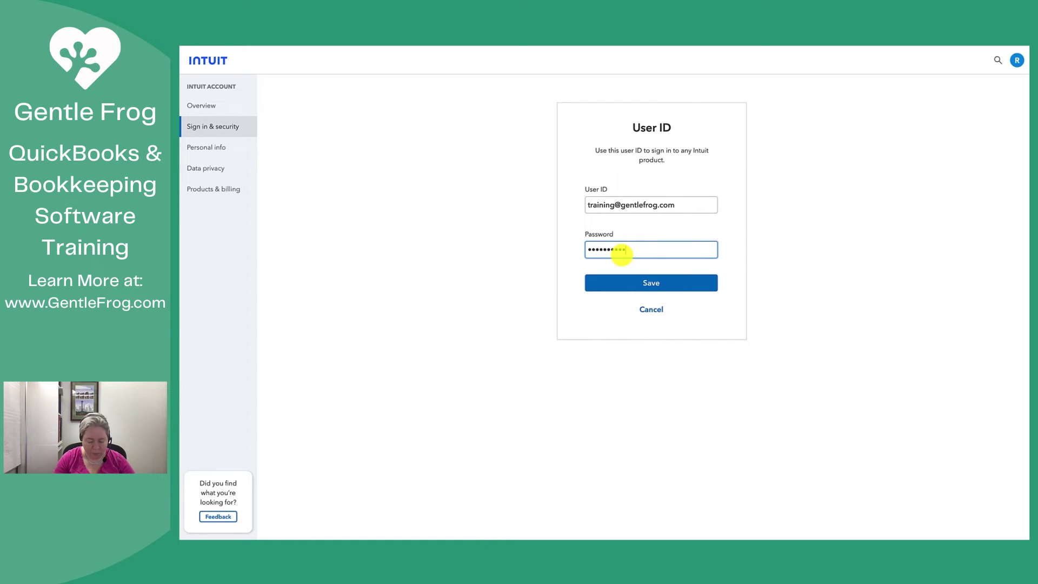
{"action": "left_click", "coordinate": [653, 283]}
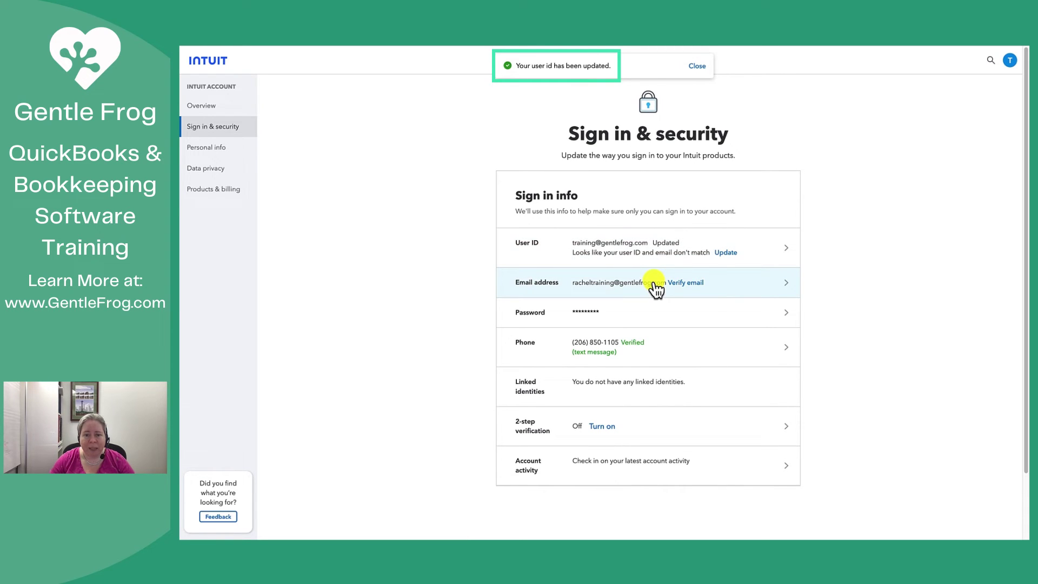
Step: Strip the name prefix from the email address, re-enter the new address to confirm it, and save
{"action": "left_click", "coordinate": [786, 285]}
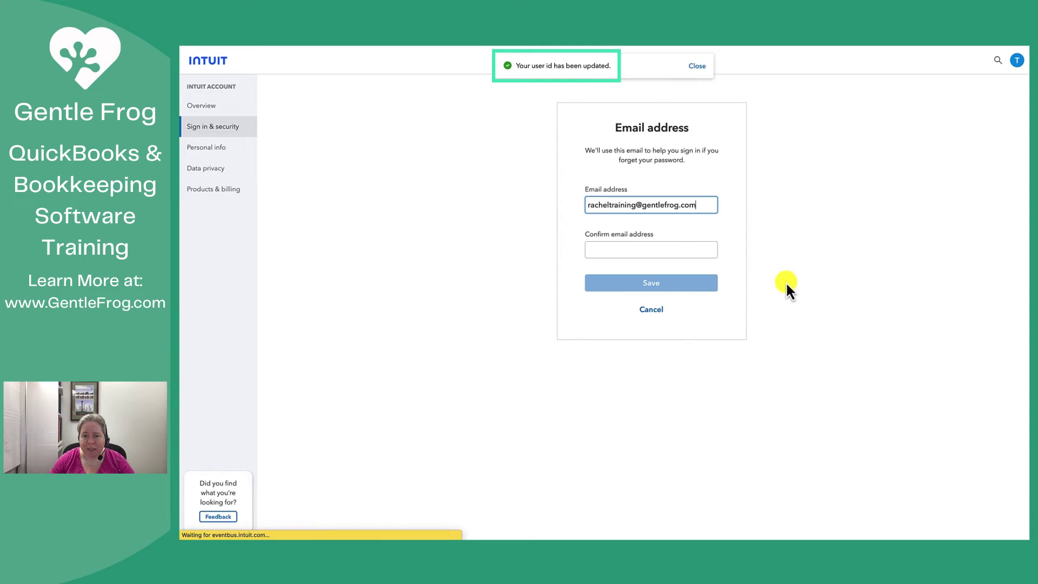
{"action": "left_click", "coordinate": [608, 204]}
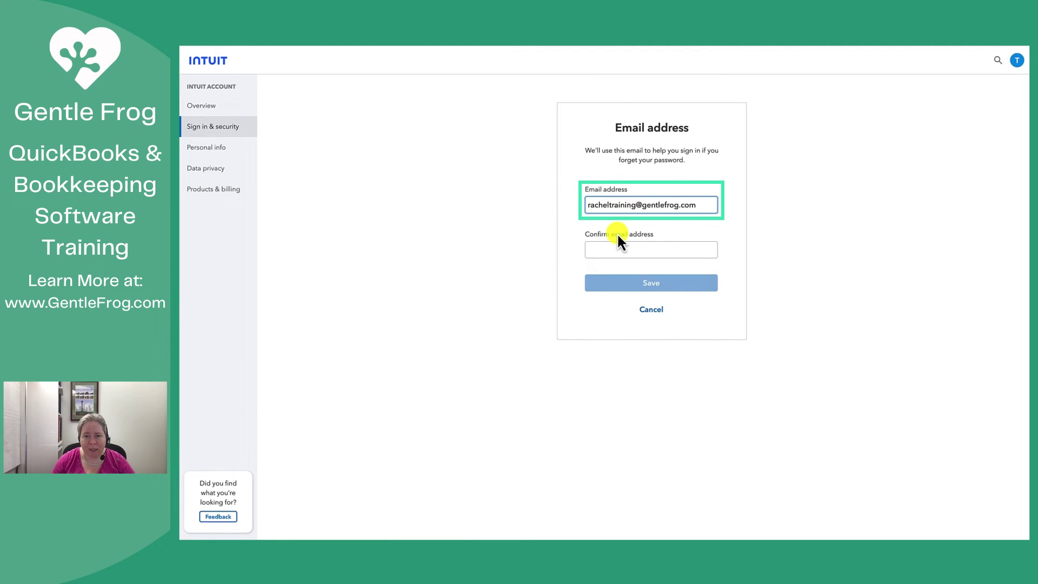
{"action": "key", "text": "shift+Home"}
{"action": "key", "text": "BackSpace"}
{"action": "left_click", "coordinate": [618, 233]}
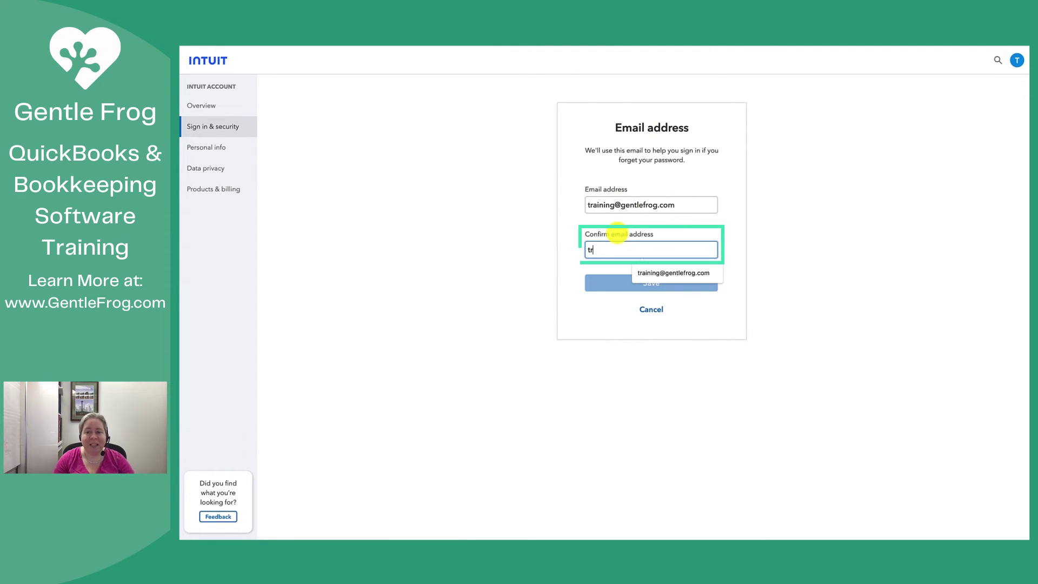
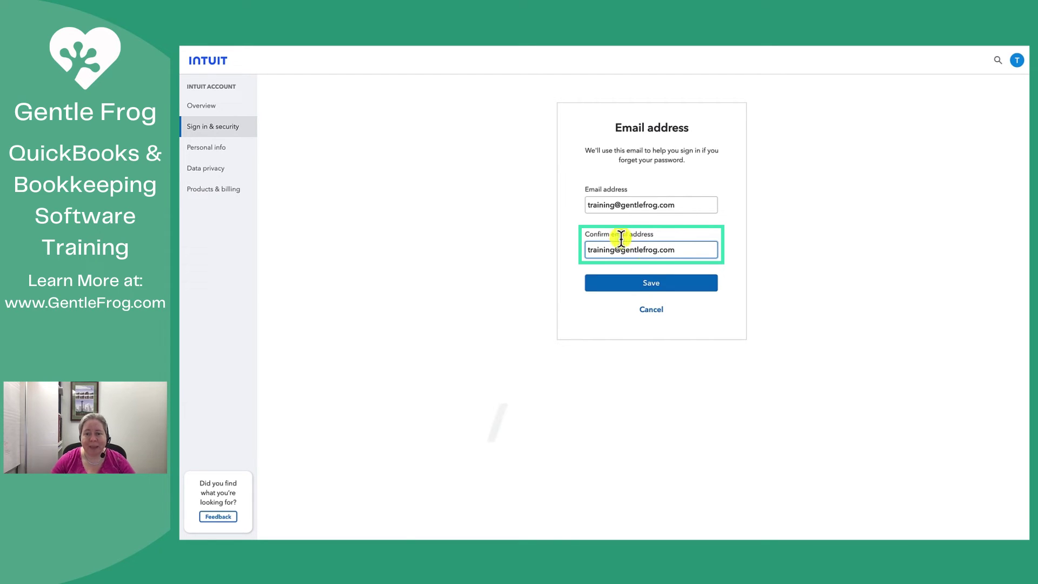
{"action": "left_click", "coordinate": [656, 291]}
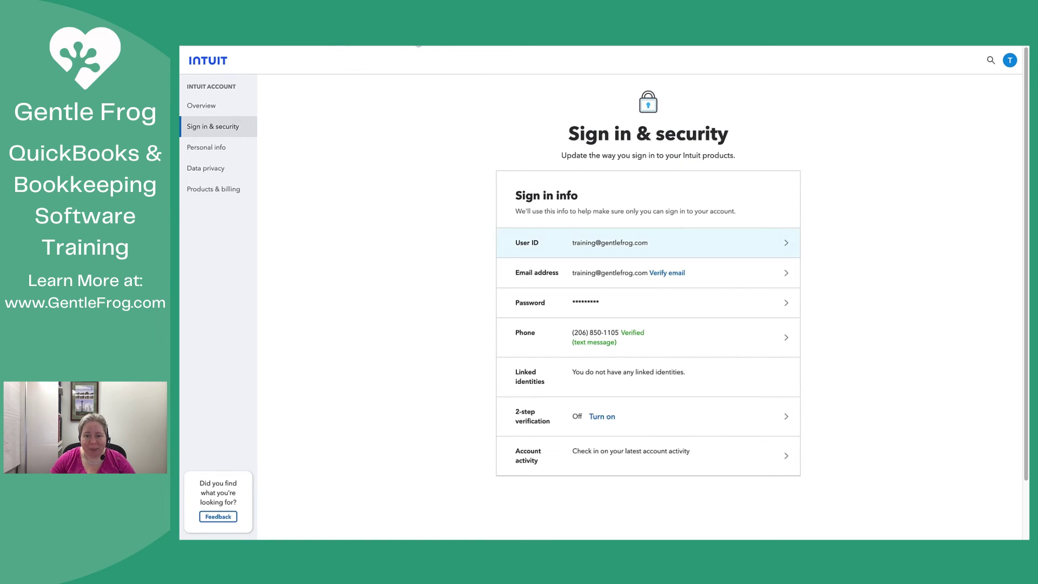
Step: Send a verification email to the new address, then open the profile menu to sign out
{"action": "left_click", "coordinate": [668, 273]}
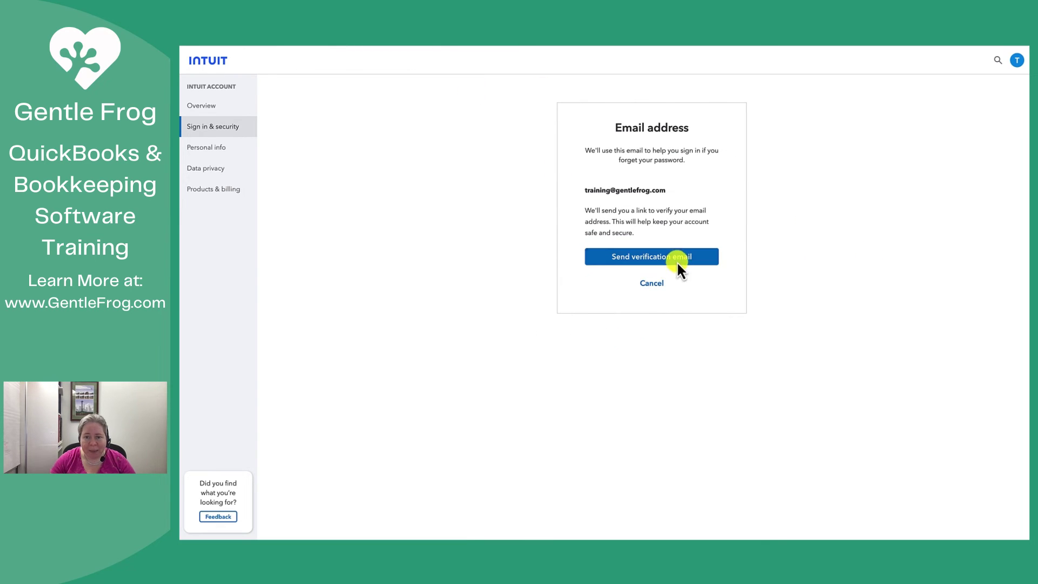
{"action": "left_click", "coordinate": [677, 261]}
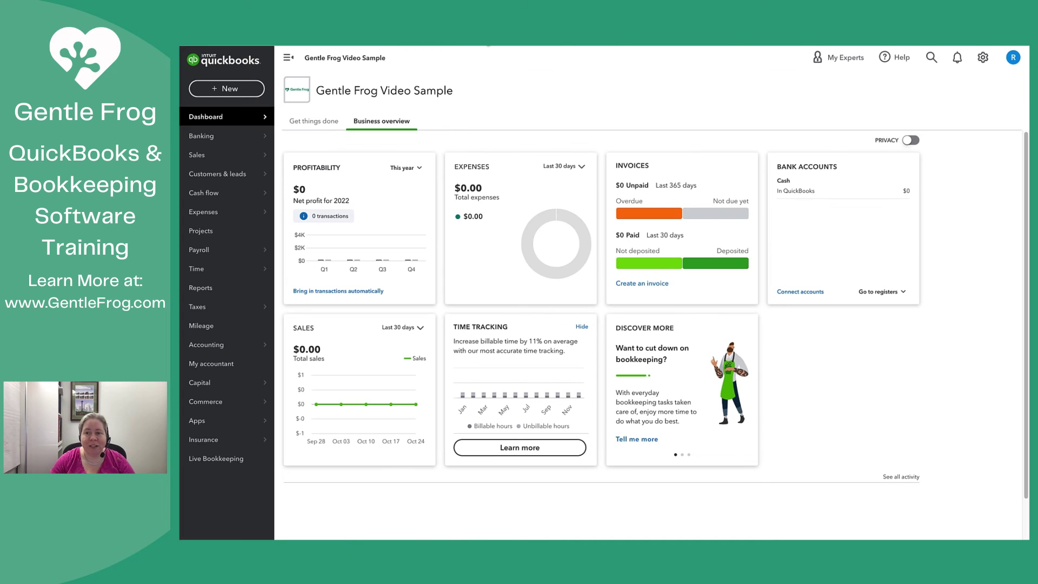
{"action": "left_click", "coordinate": [1012, 59]}
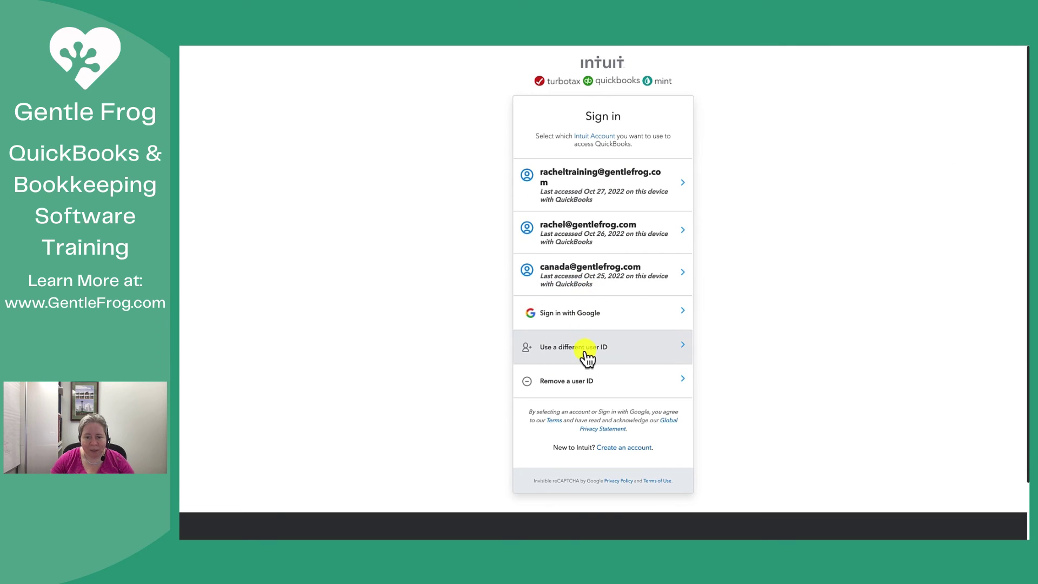
Step: Choose Use a different user ID, enter the new user ID, then submit its password
{"action": "left_click", "coordinate": [588, 351]}
{"action": "key", "text": "Return"}
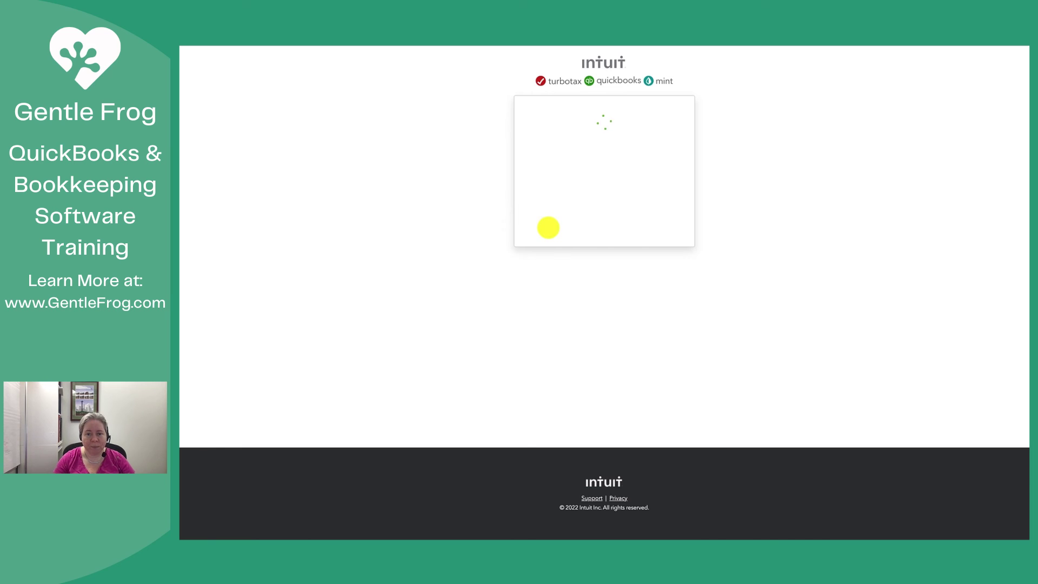
{"action": "left_click", "coordinate": [565, 181]}
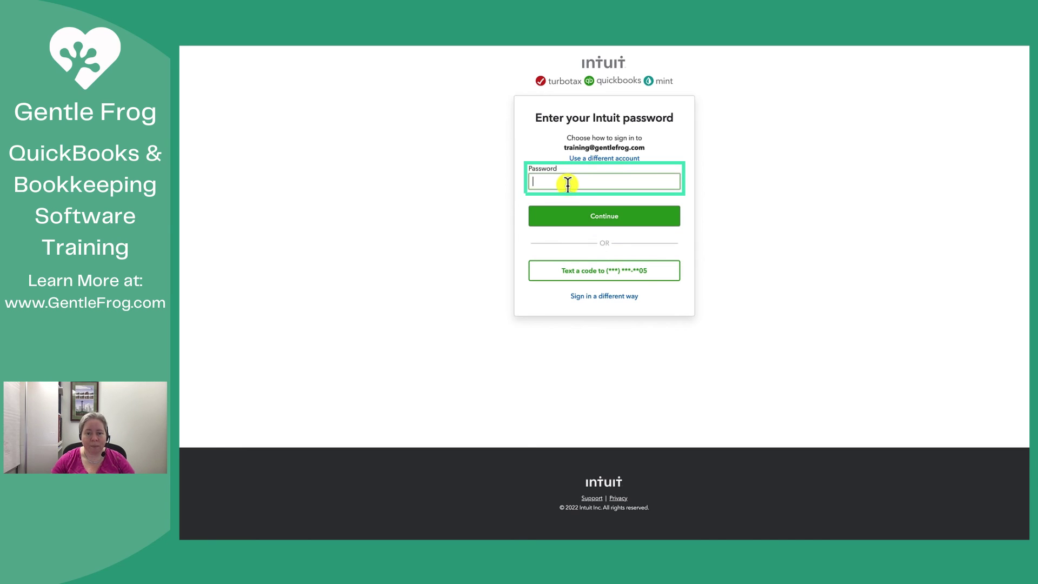
{"action": "type", "text": "••••••••••"}
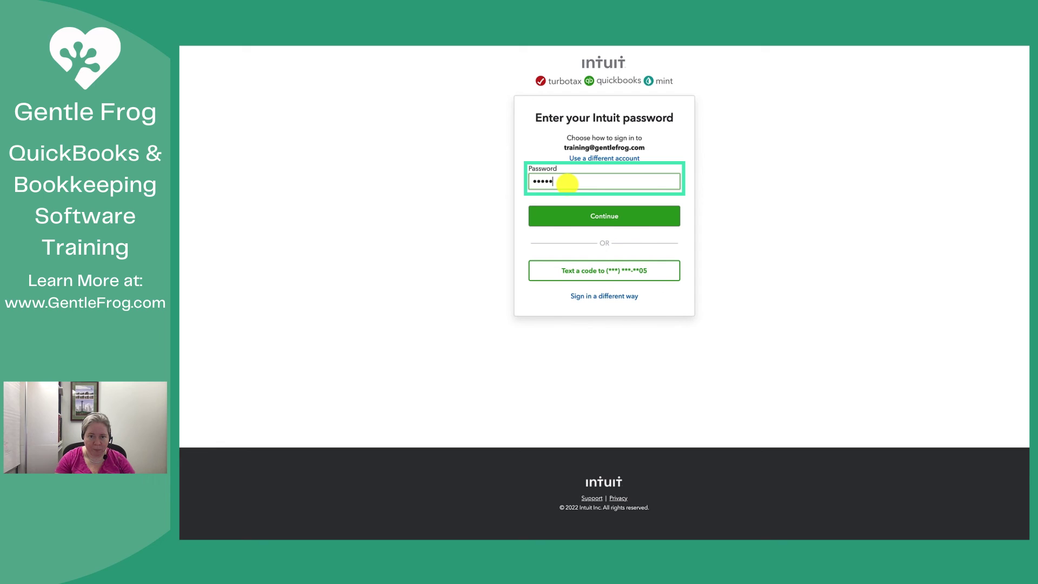
{"action": "key", "text": "Return"}
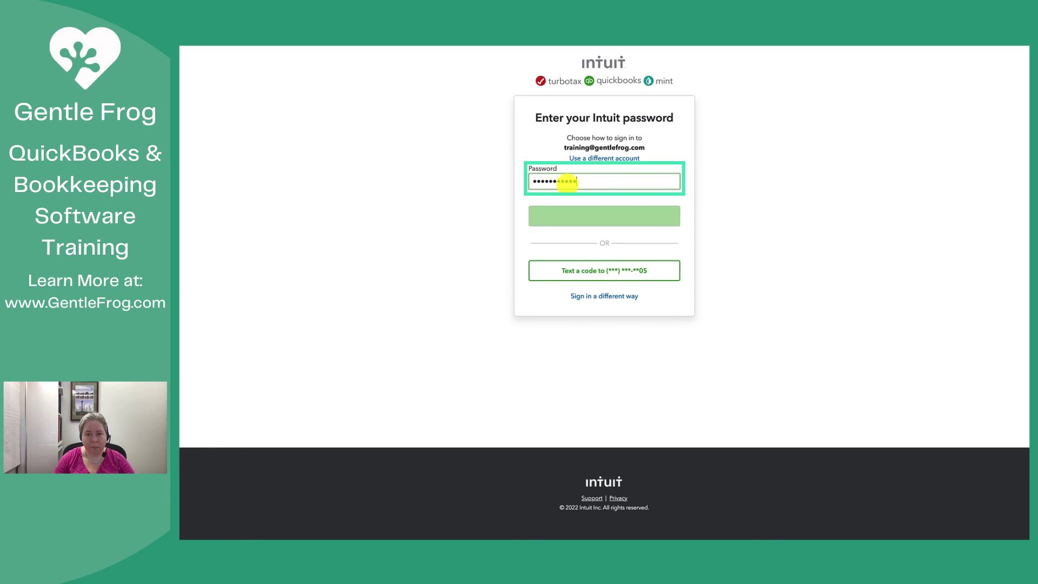